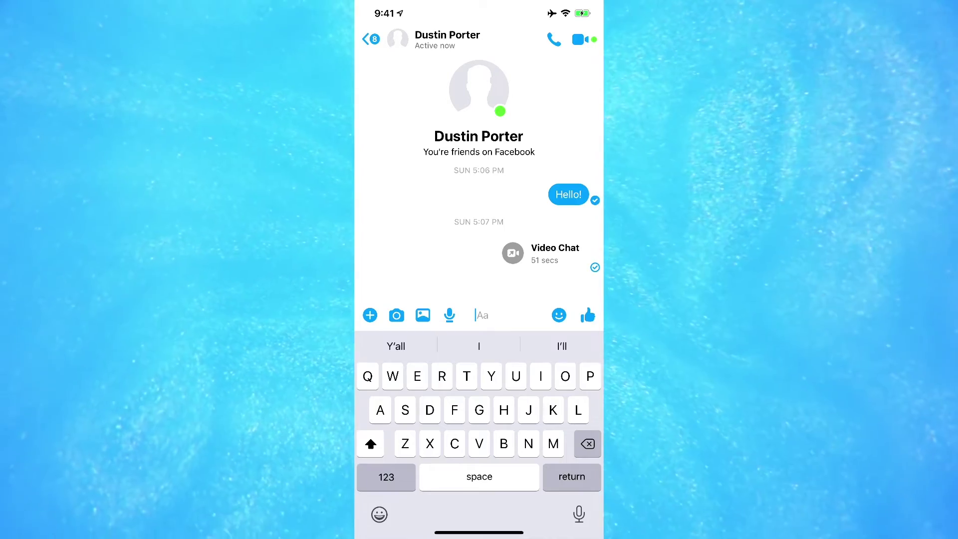
Step: Video-call the friend from the iPhone and expand the call controls to show Share Your Screen
left_click(578, 39)
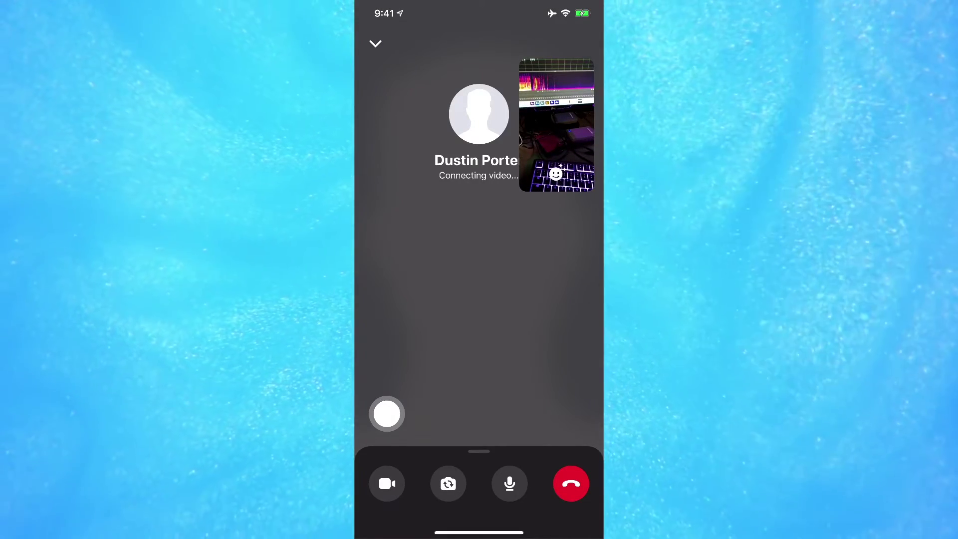
left_click_drag(387, 414, 387, 113)
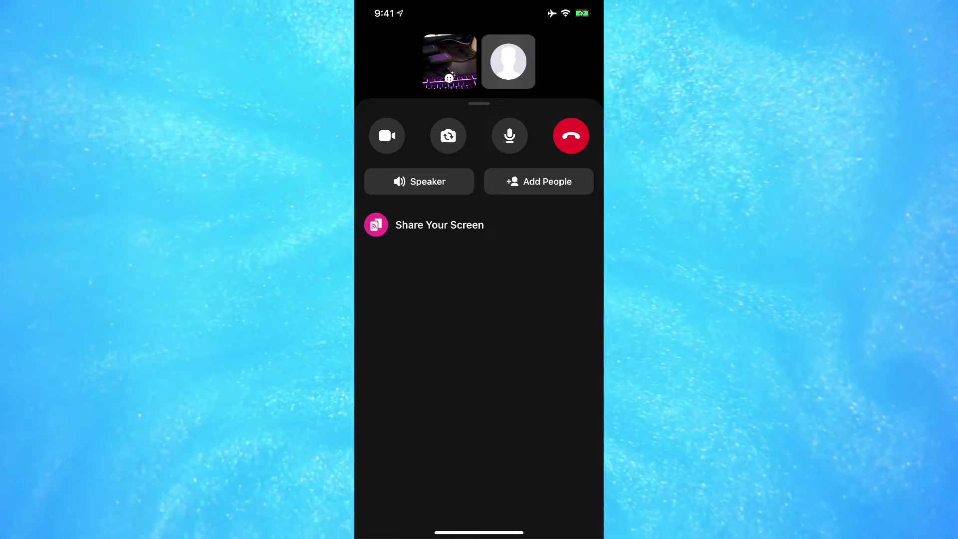
Step: Choose Share Your Screen and confirm Start Broadcast in the Screen Broadcast sheet, retrying until it responds
left_click(439, 225)
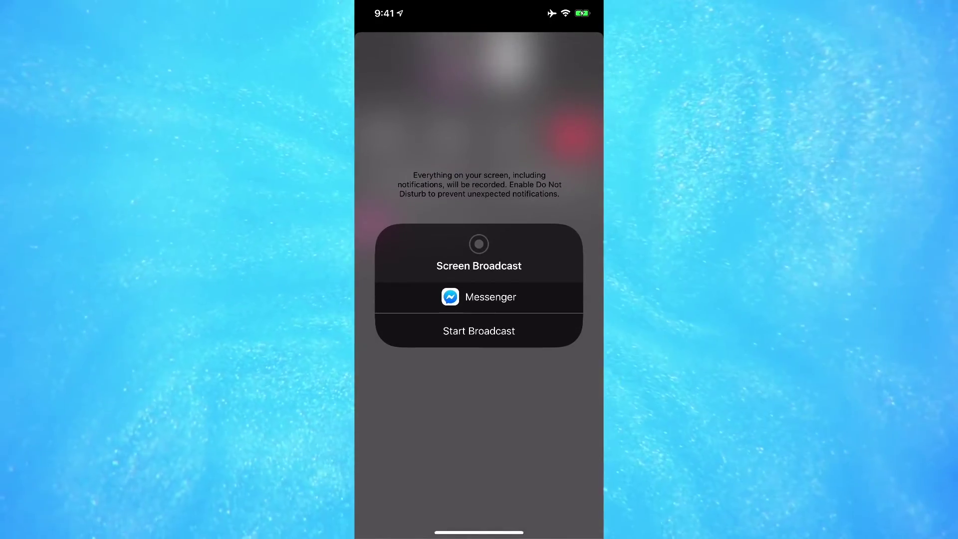
left_click(479, 330)
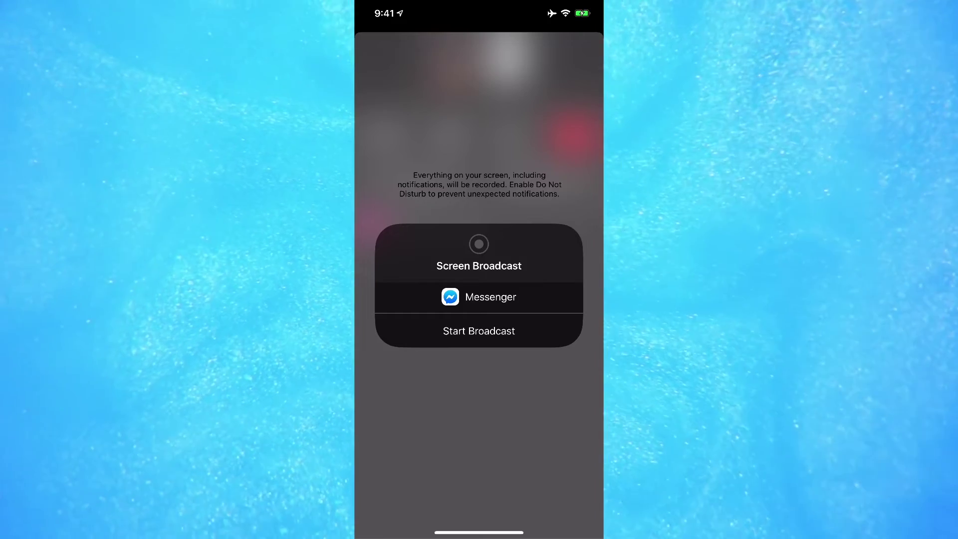
left_click(479, 330)
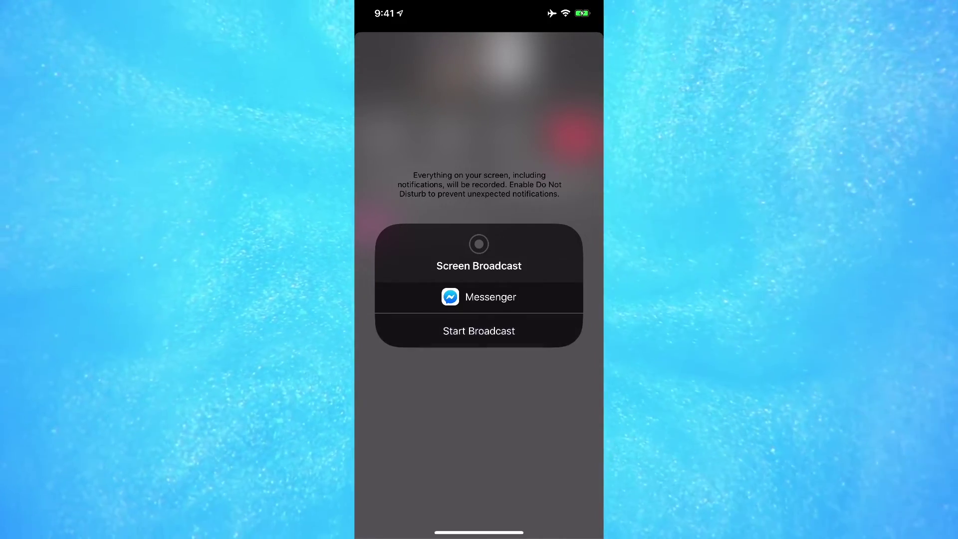
left_click(479, 329)
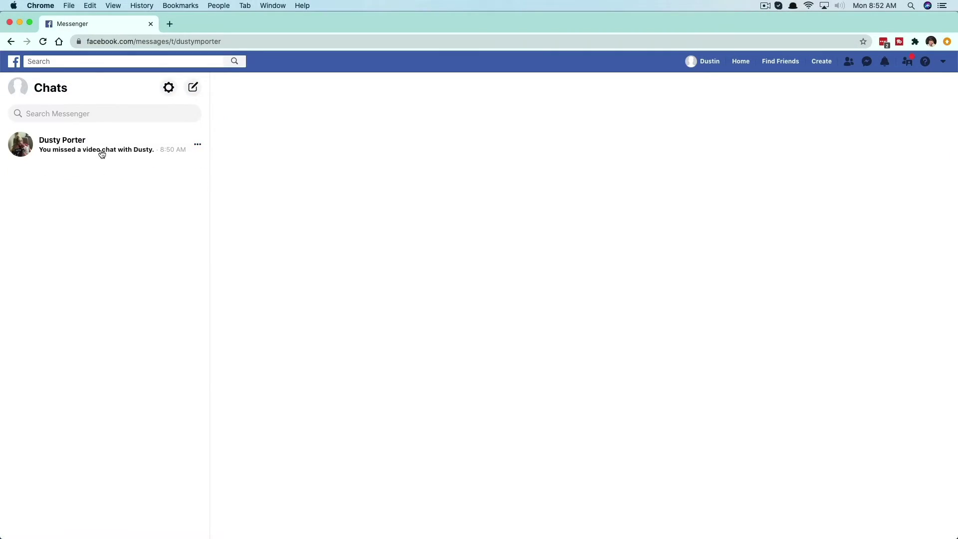
Step: Open the friend's chat in desktop Messenger and place a video call to them
left_click(101, 153)
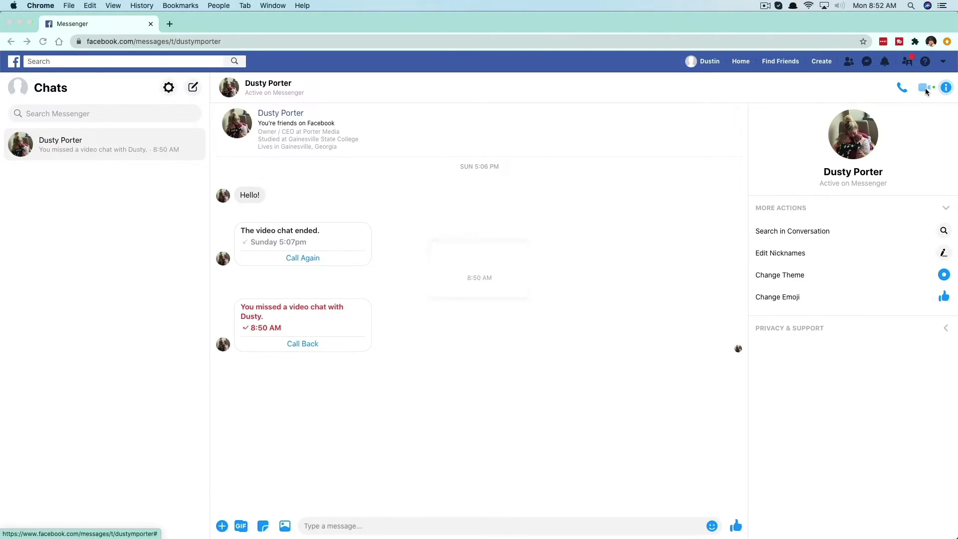
left_click(926, 88)
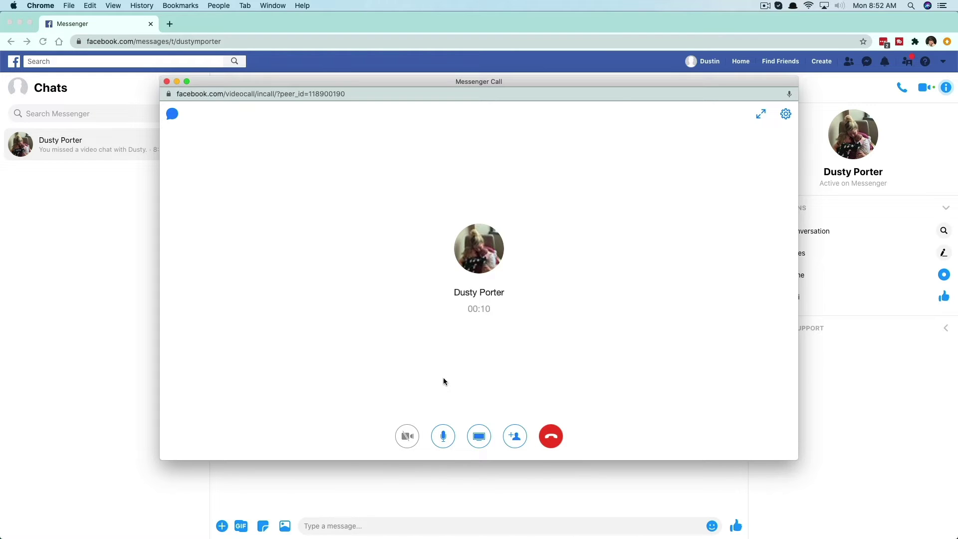
Step: In the call's share picker, check the Application Window tab, then select Screen 1 under Your Entire Screen
left_click(479, 436)
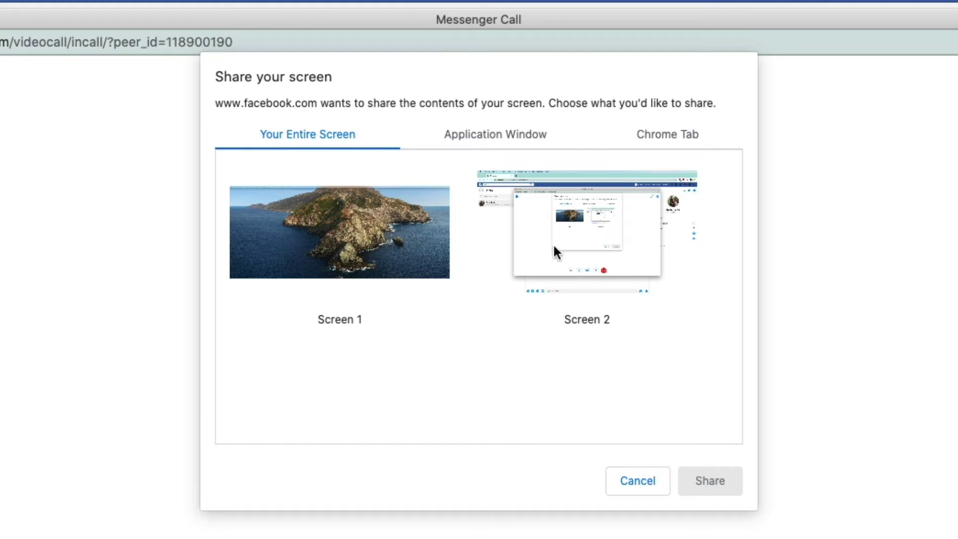
left_click(497, 139)
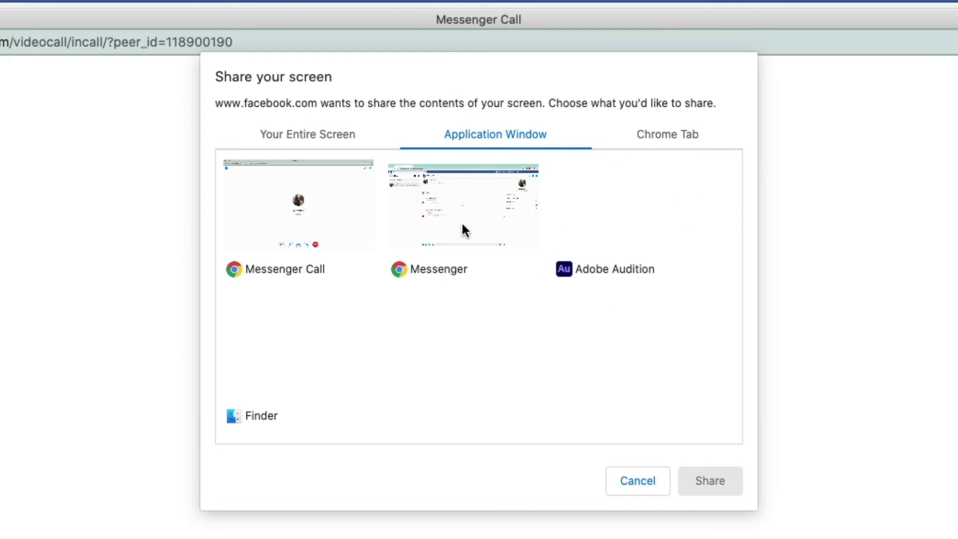
left_click(307, 135)
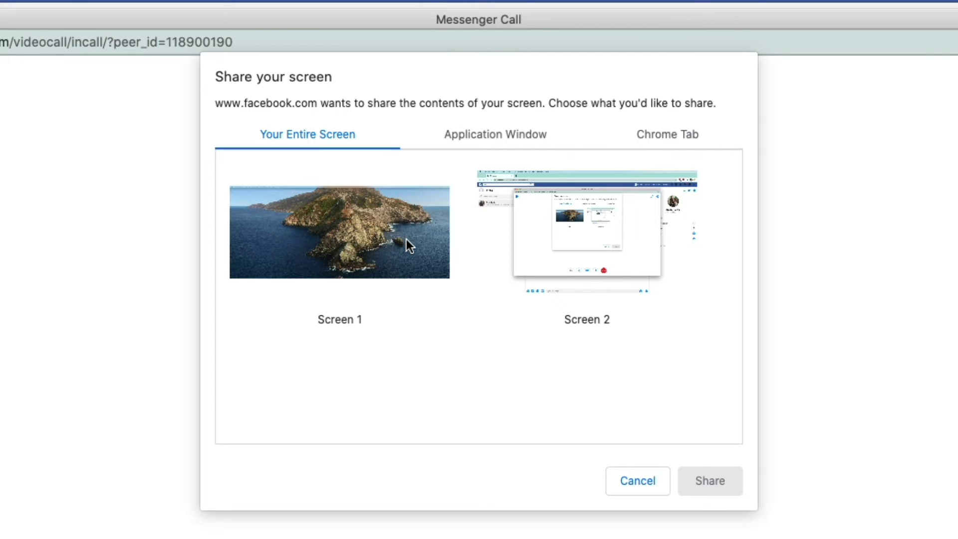
left_click(407, 239)
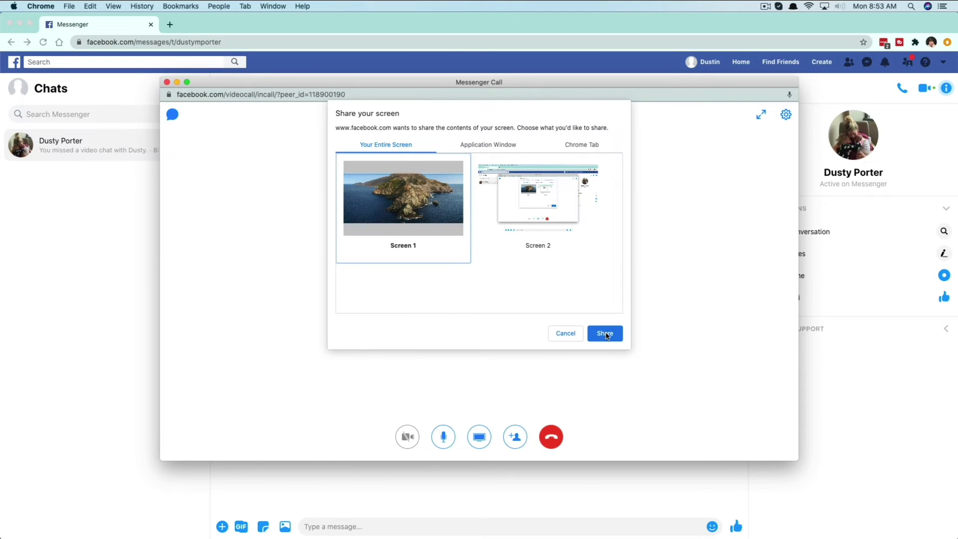
Step: Share Screen 1, dismiss Chrome's macOS screen-permission notice, then reselect Screen 1 and share again
left_click(604, 334)
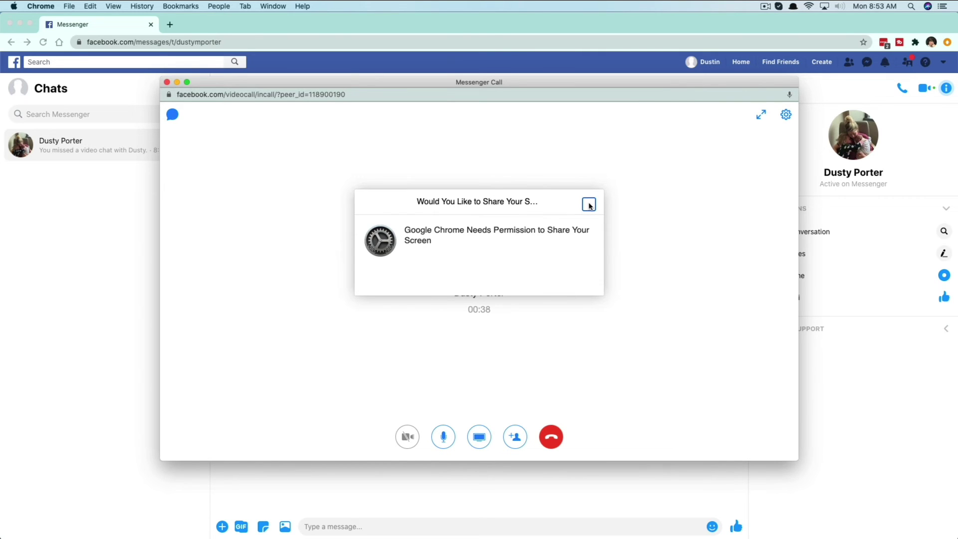
left_click(589, 205)
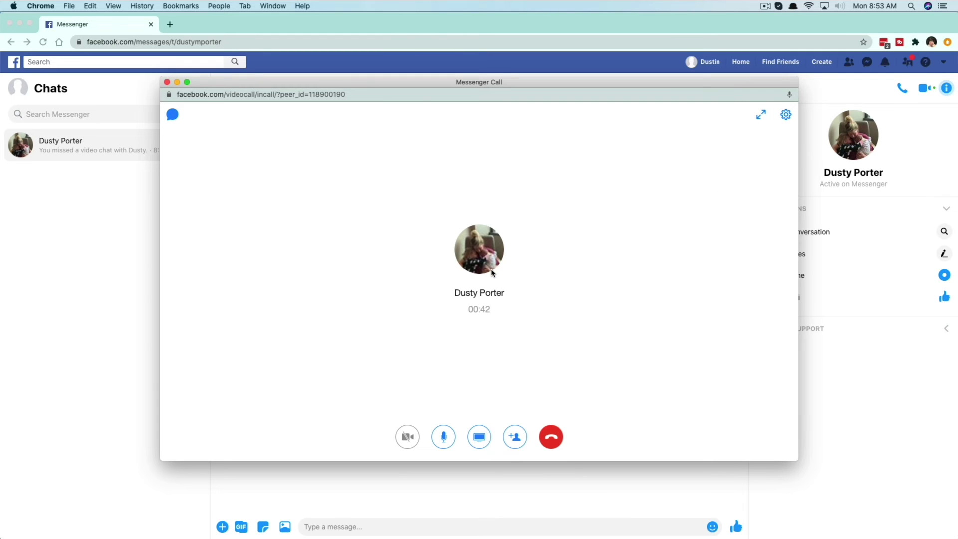
left_click(479, 438)
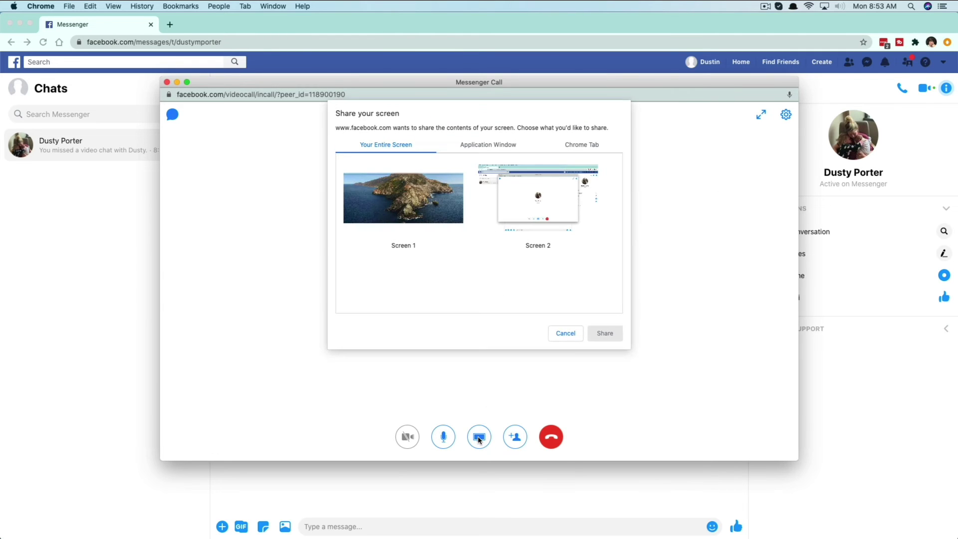
left_click(399, 207)
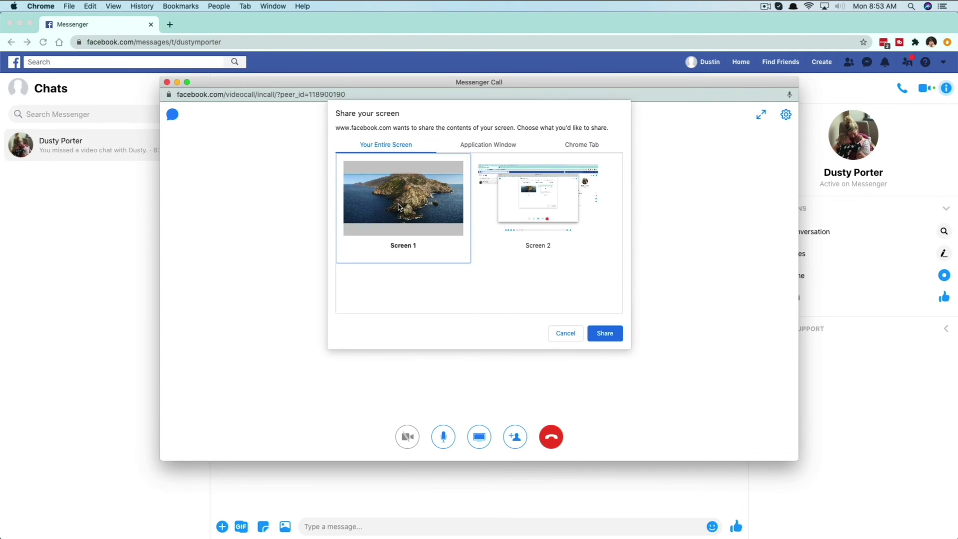
left_click(591, 333)
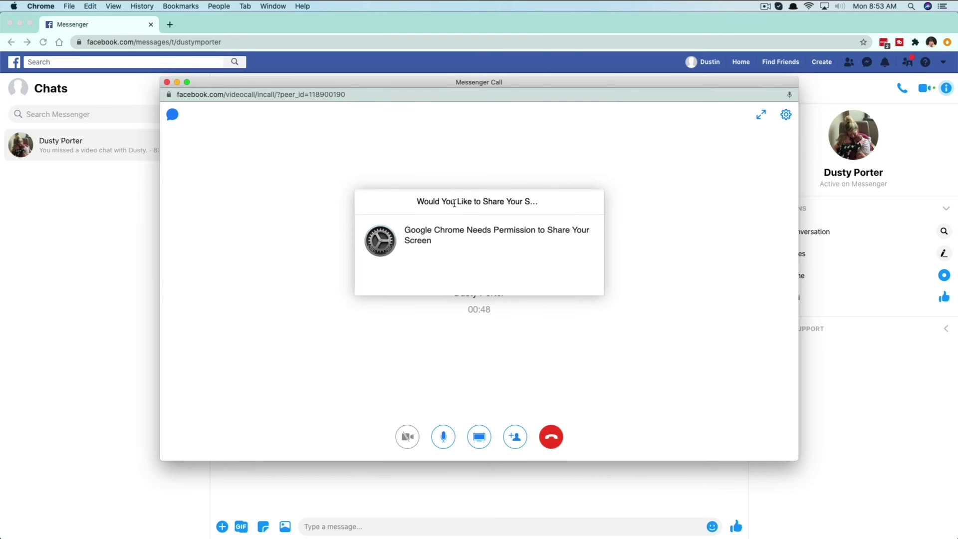